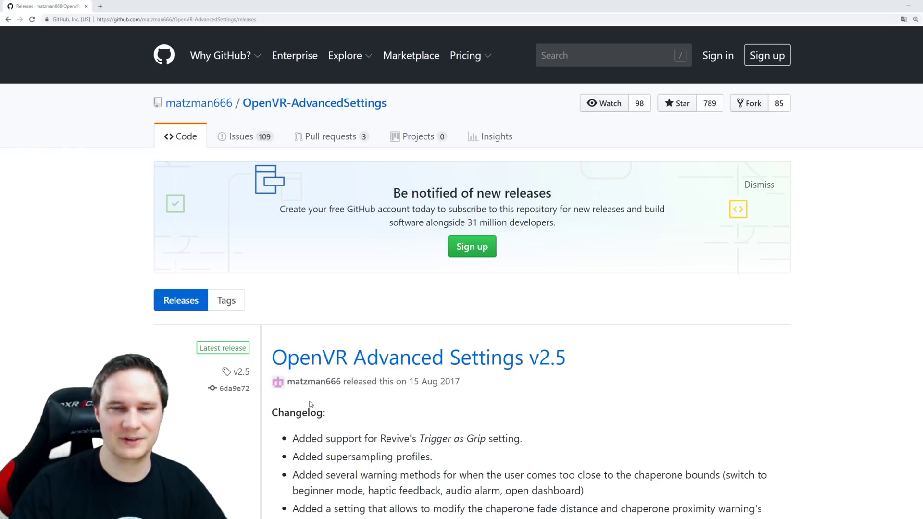
click(161, 20)
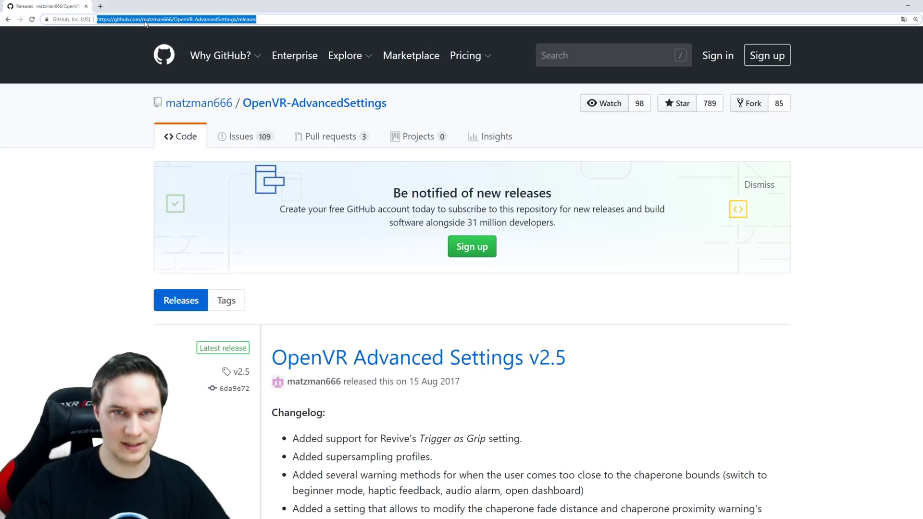
scroll(391, 230, down, 8)
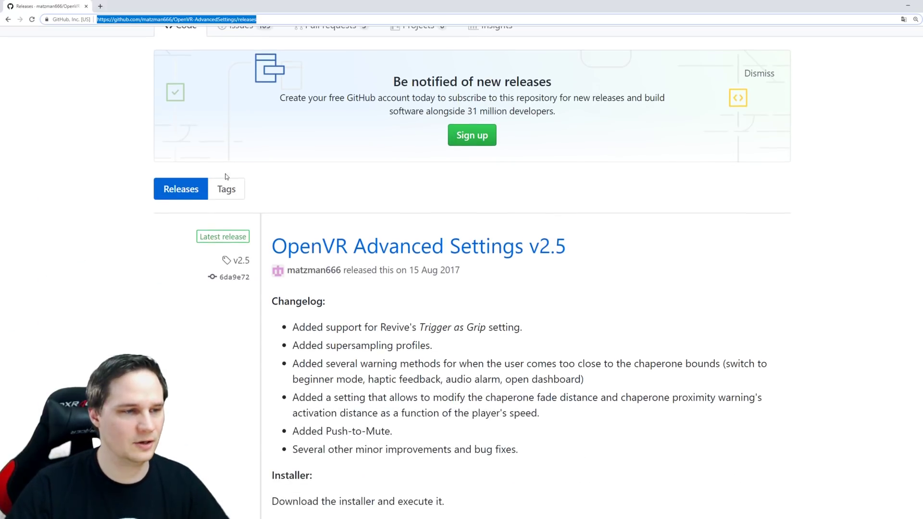
scroll(392, 230, down, 5)
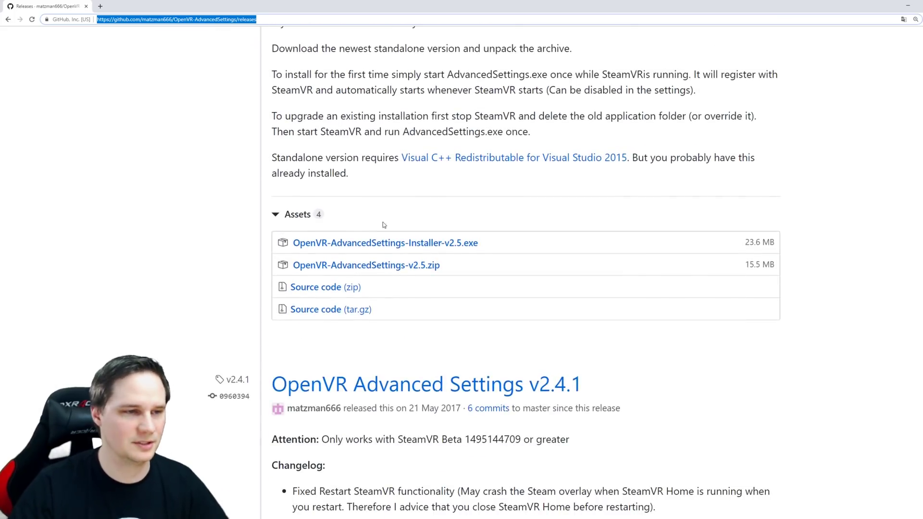
double_click(427, 214)
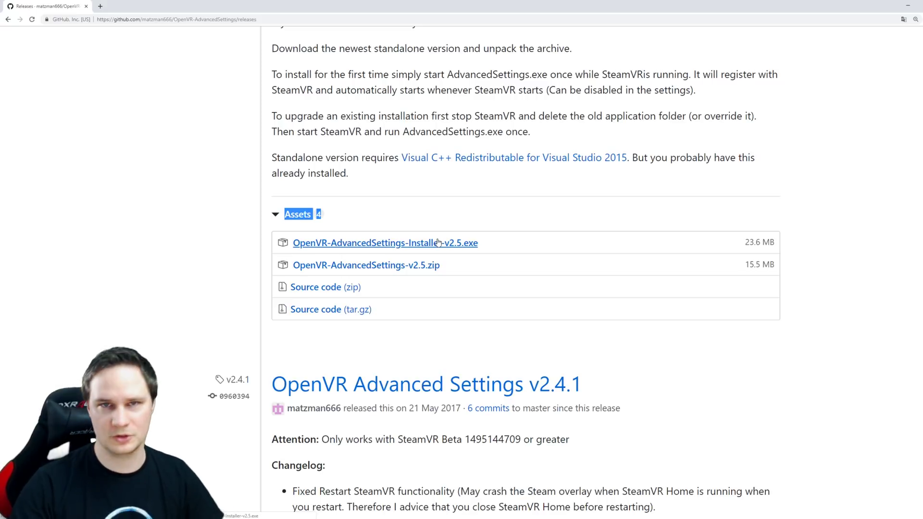
scroll(433, 243, up, 10)
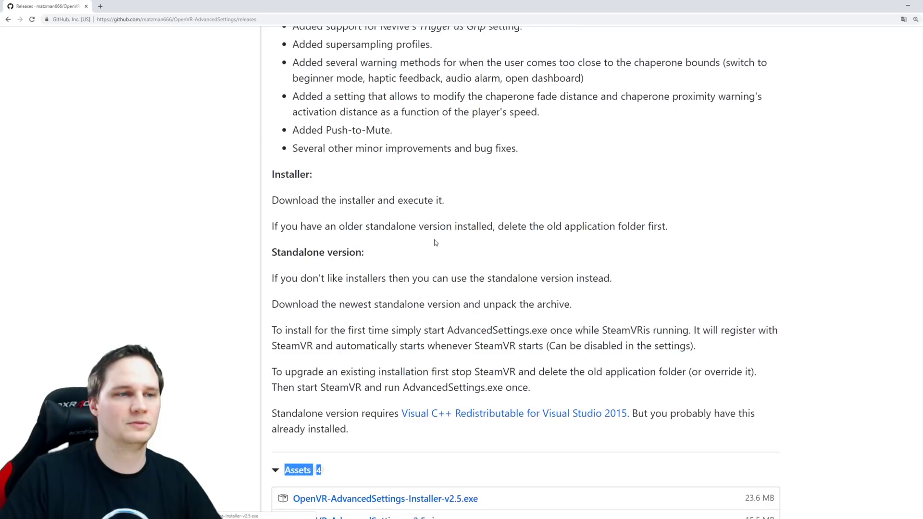
scroll(418, 244, up, 2)
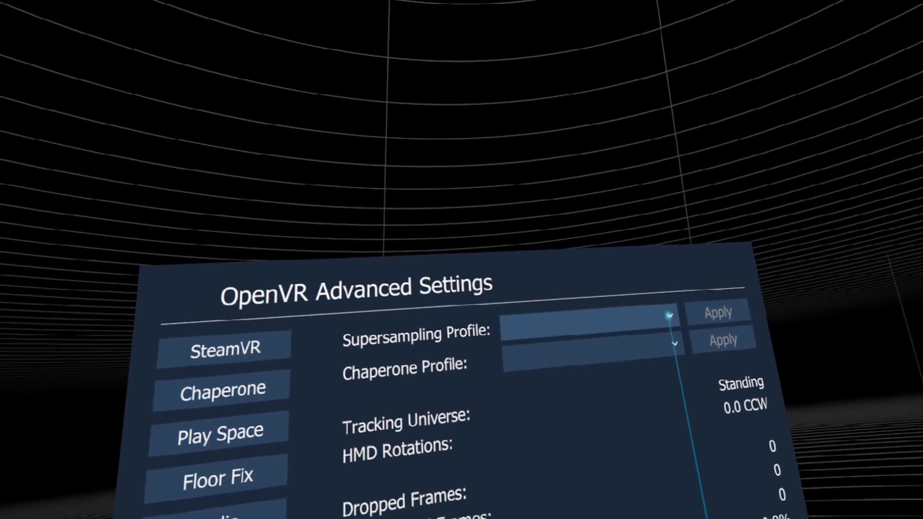
Check the saved supersampling profiles without changing one, then go to the SteamVR settings page.
click(671, 314)
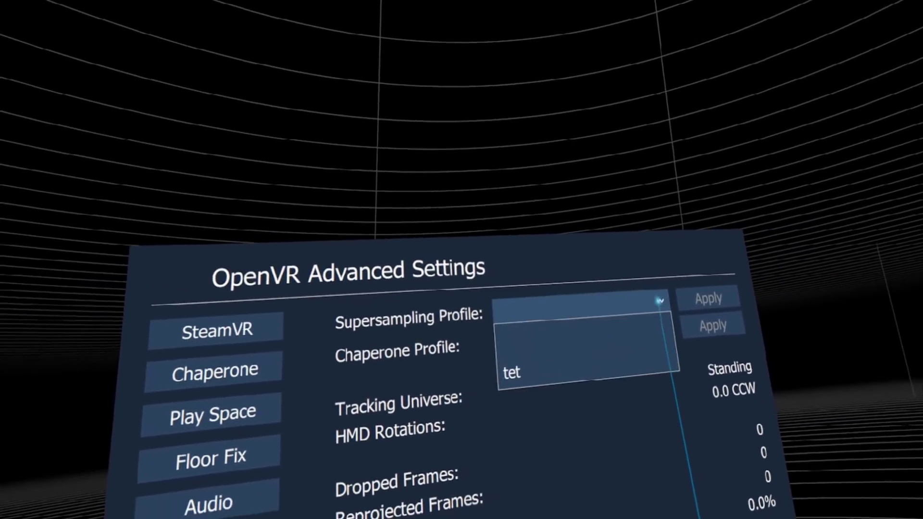
click(673, 295)
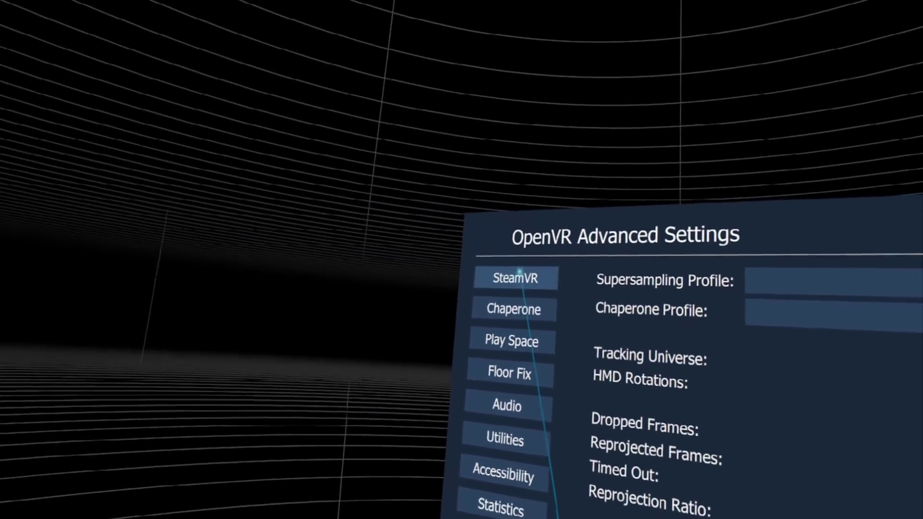
click(519, 272)
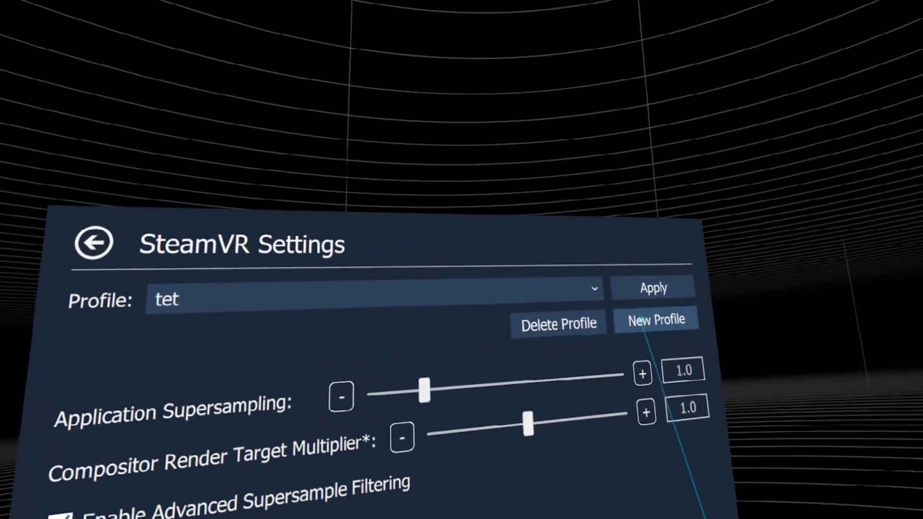
Create the 'voodoo' profile including Application Supersampling, Supersample Filtering and Reprojection Settings.
click(642, 323)
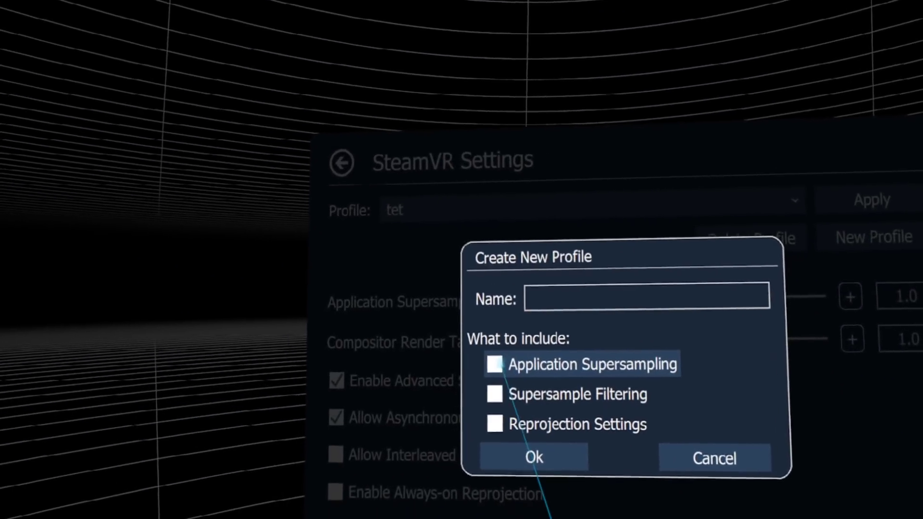
click(494, 363)
click(494, 393)
click(494, 422)
click(557, 295)
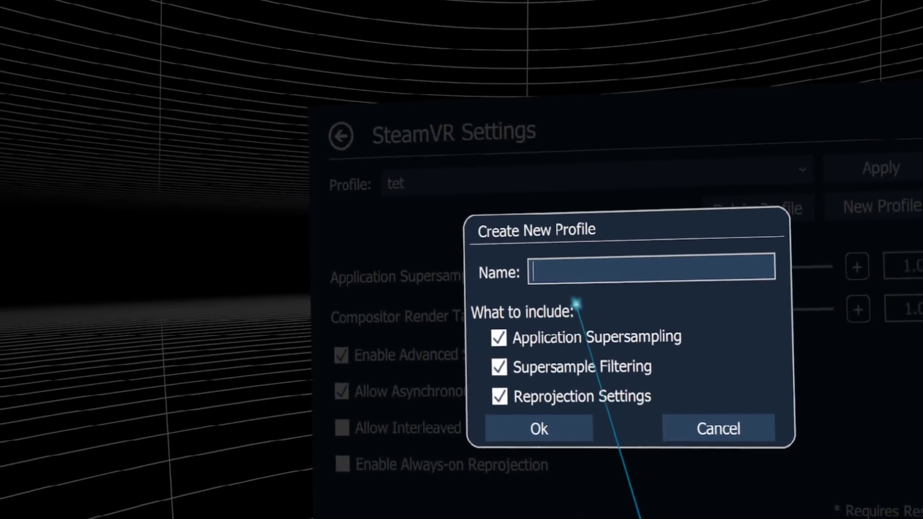
text(v)
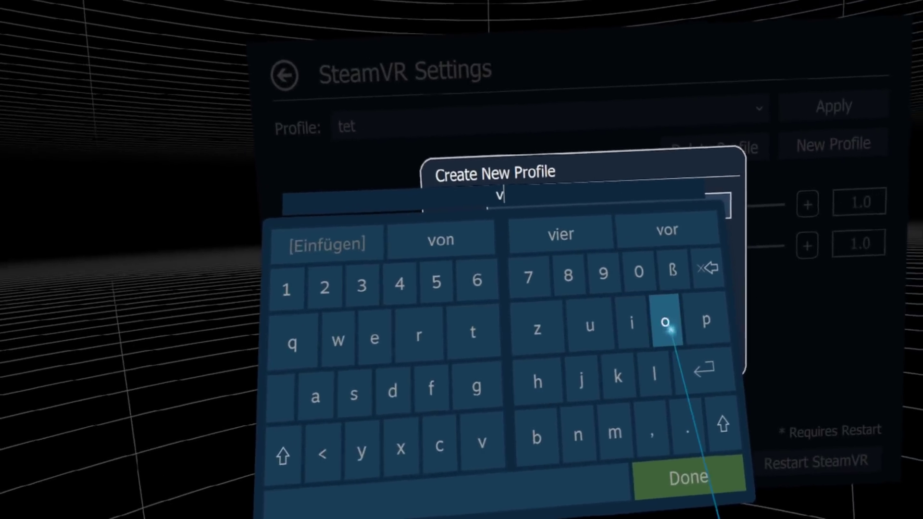
text(oodo)
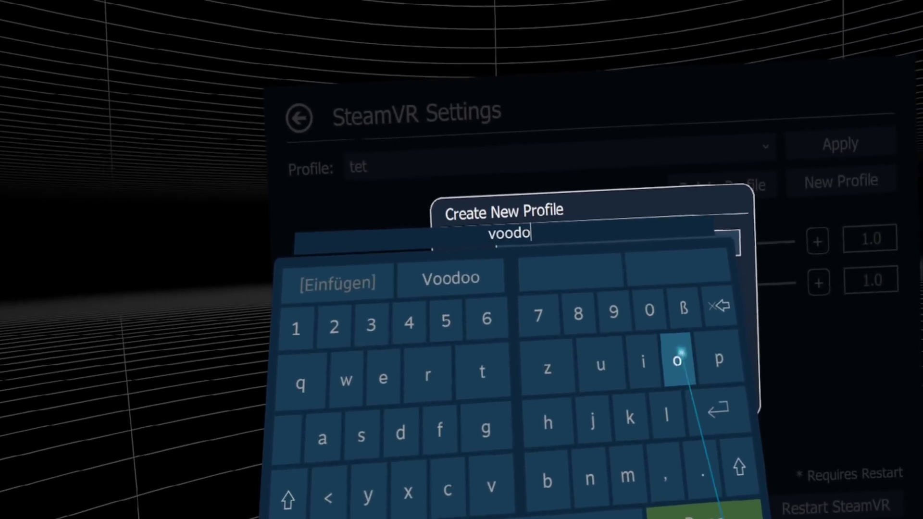
text(o)
click(704, 510)
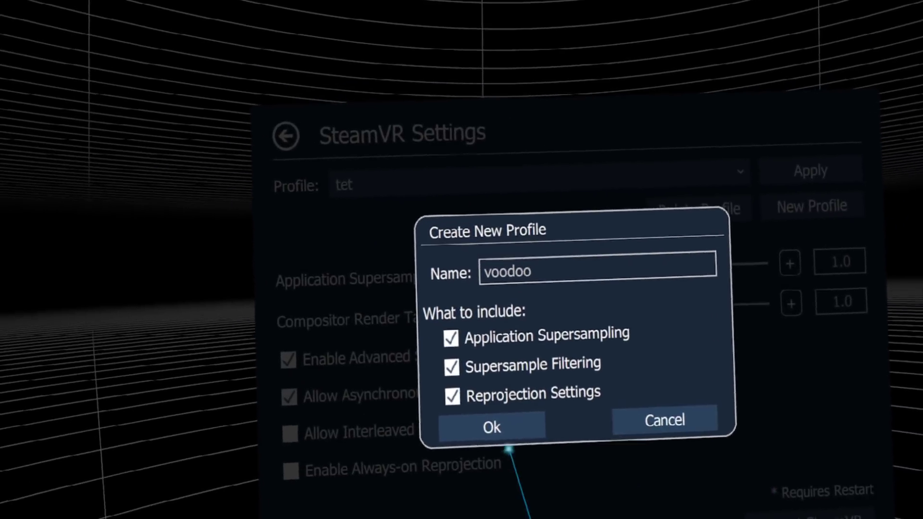
click(515, 435)
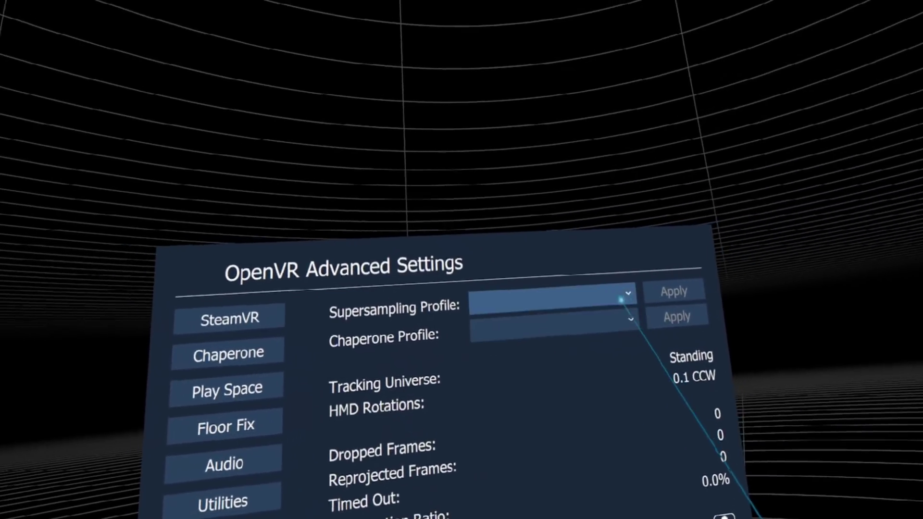
Load voodoo as the supersampling profile and go to the Chaperone settings.
click(620, 299)
click(635, 364)
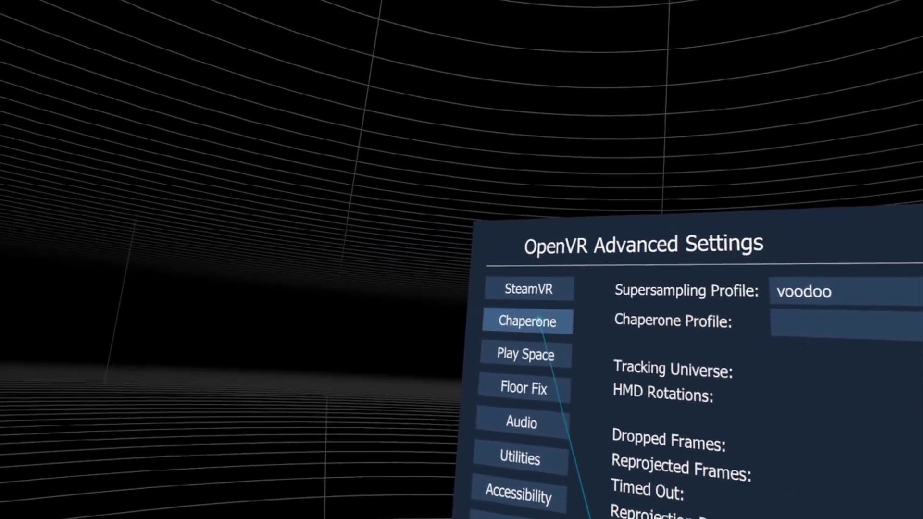
click(539, 321)
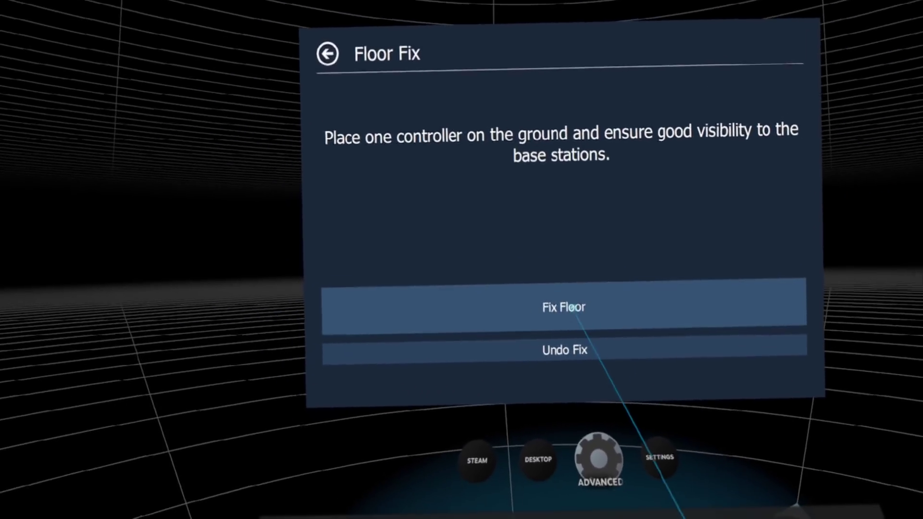
Run Fix Floor to recalibrate the floor from the controller on the ground.
click(569, 319)
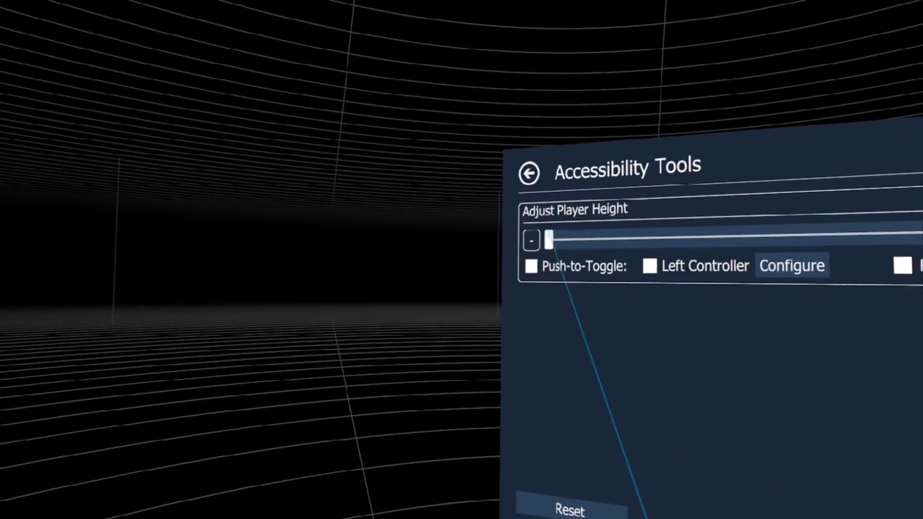
Raise Adjust Player Height to 0.93, then reset it to 0.00.
drag(549, 240, 612, 140)
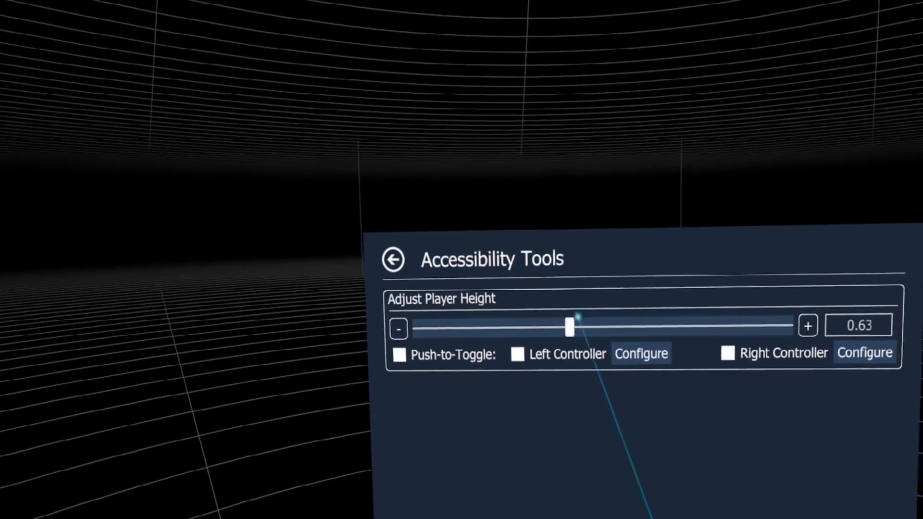
drag(590, 322, 647, 321)
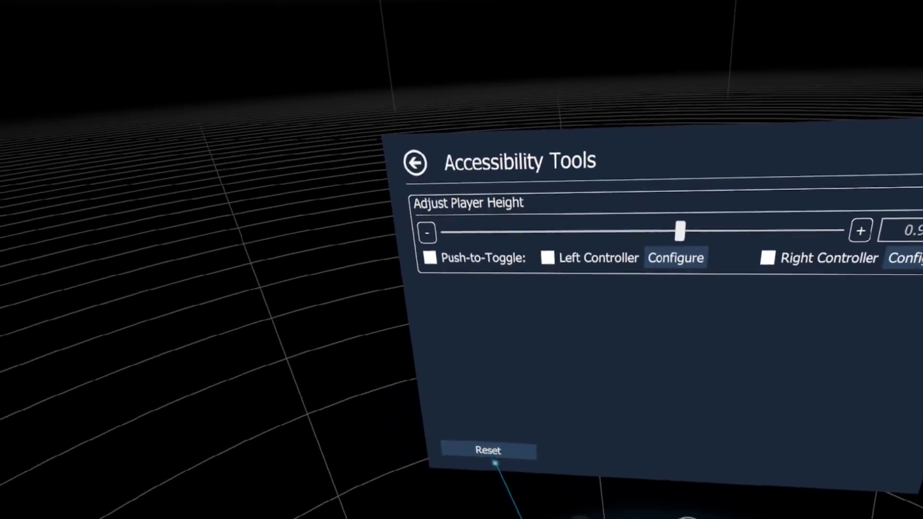
click(488, 443)
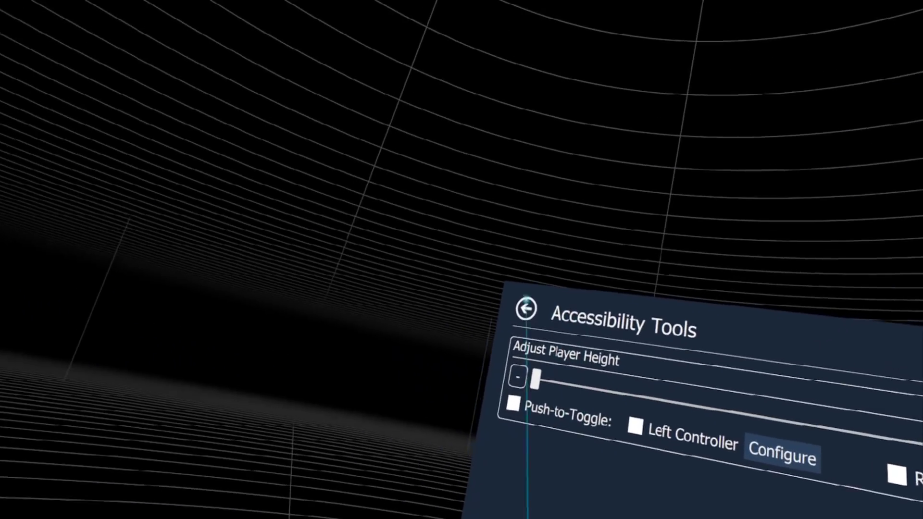
Return to the main overview and open the Statistics page.
click(526, 309)
click(529, 414)
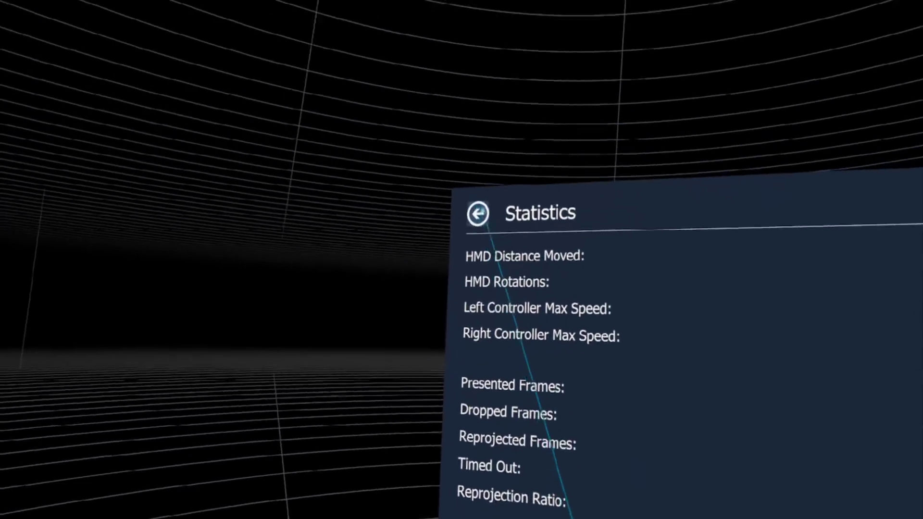
Go back from Statistics to the main page and open the application Settings page.
click(517, 248)
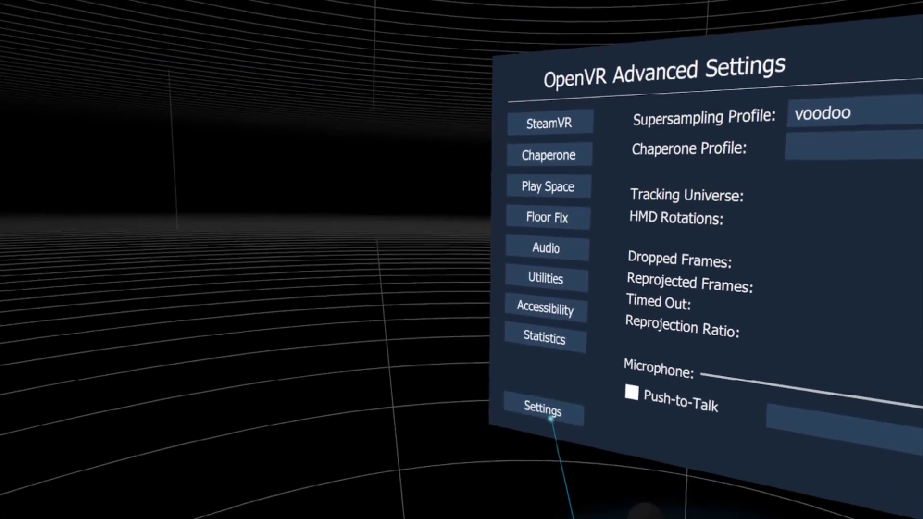
click(538, 395)
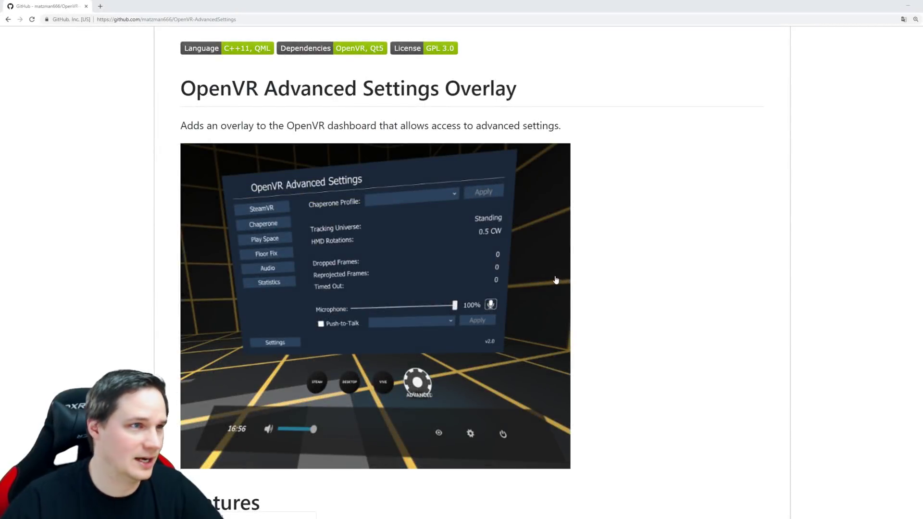
Scroll the OpenVR-AdvancedSettings repository page to the Readme overlay description and screenshot.
scroll(591, 235, up, 8)
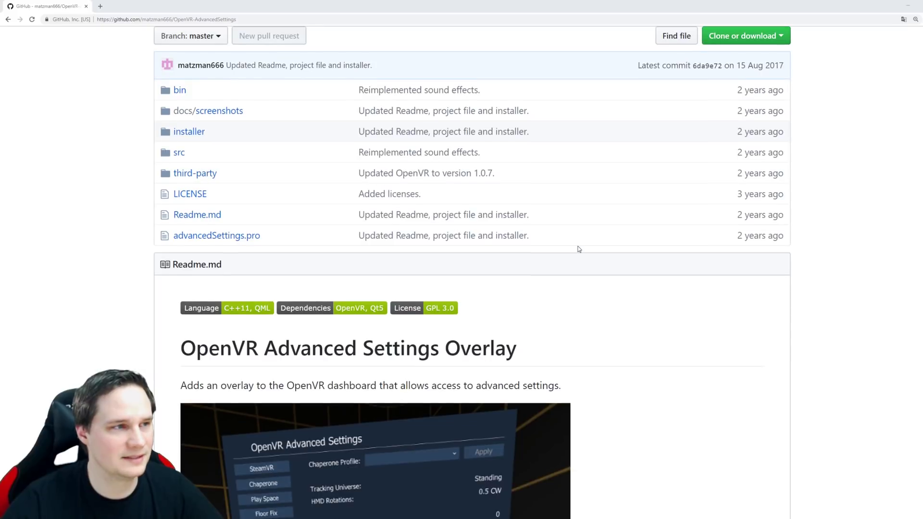
scroll(579, 249, down, 8)
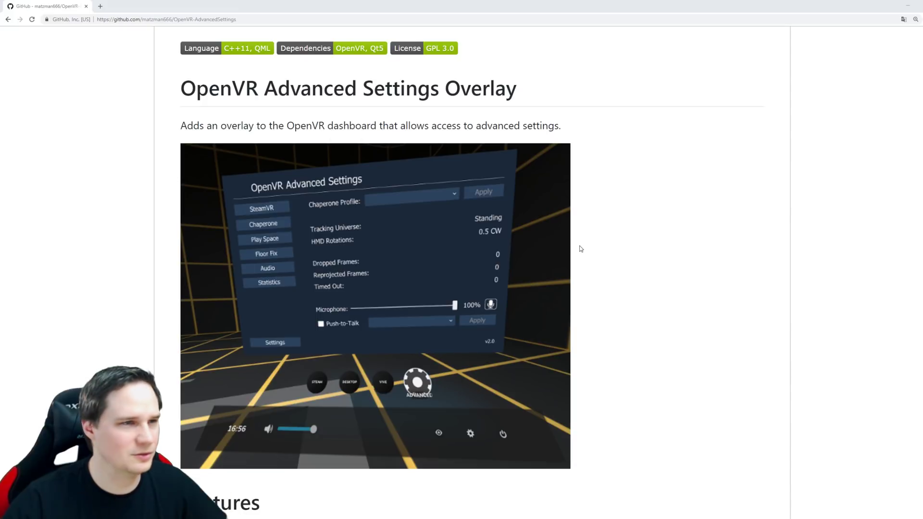
scroll(579, 248, up, 12)
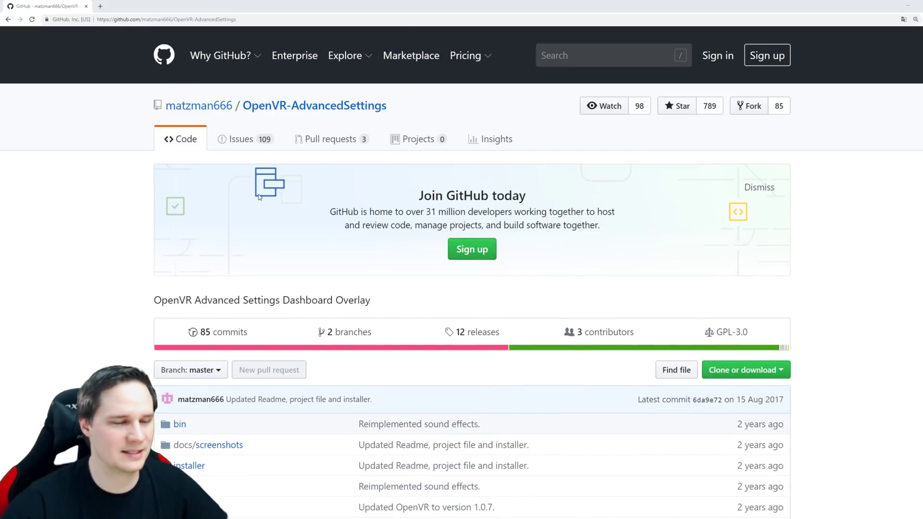
scroll(272, 202, down, 13)
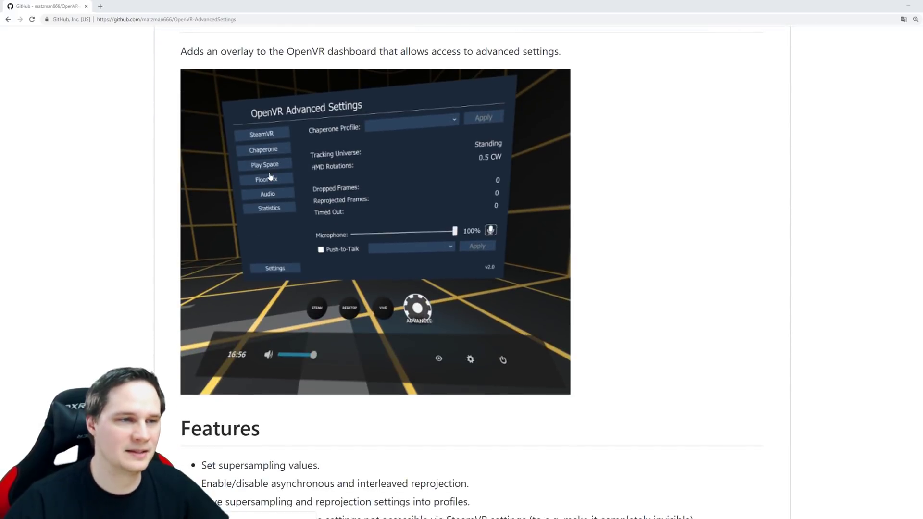
scroll(271, 176, down, 1)
scroll(271, 177, up, 2)
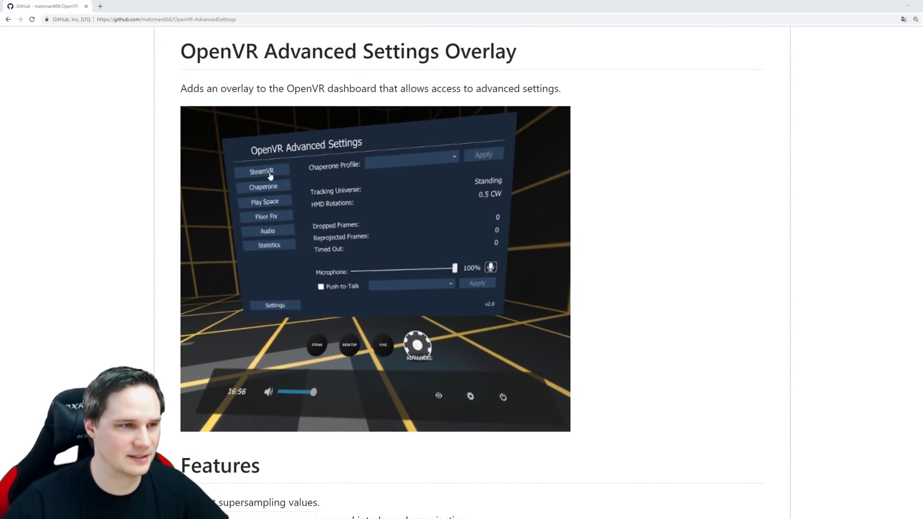